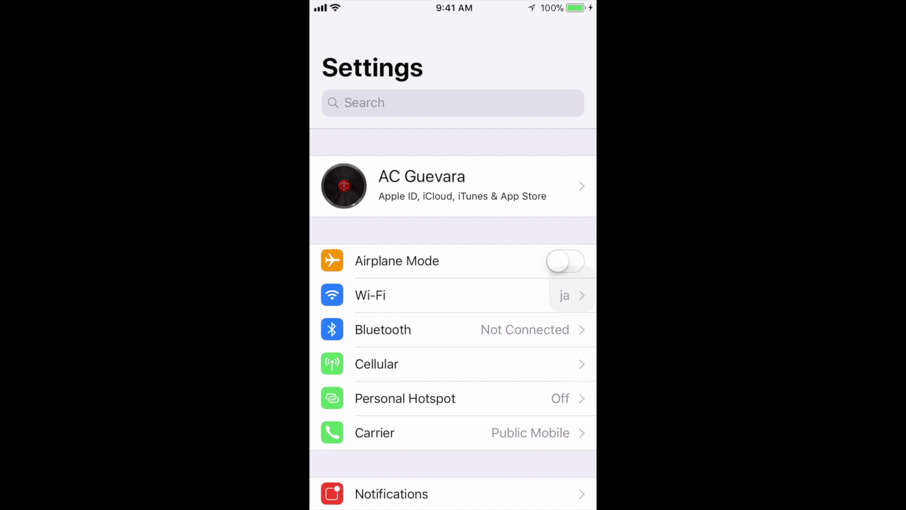
scroll(453, 284, "down", 5)
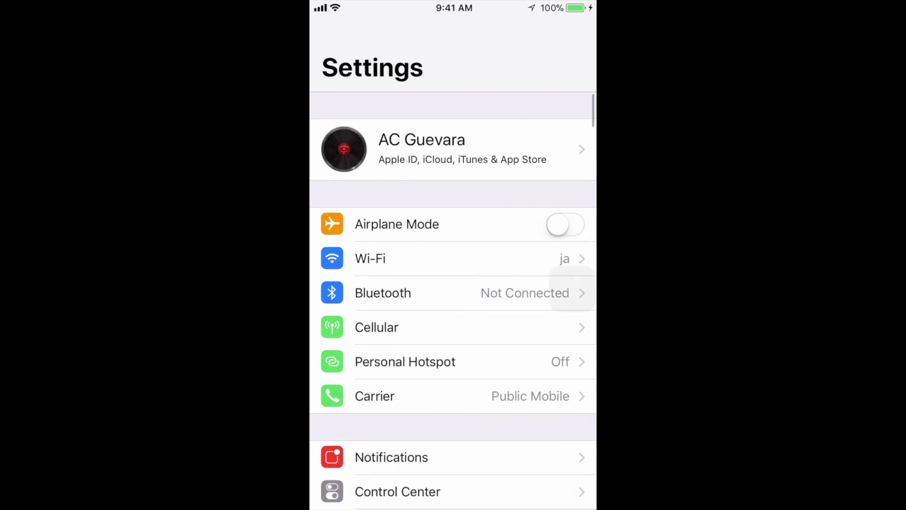
scroll(453, 284, "down", 3)
scroll(454, 283, "down", 2)
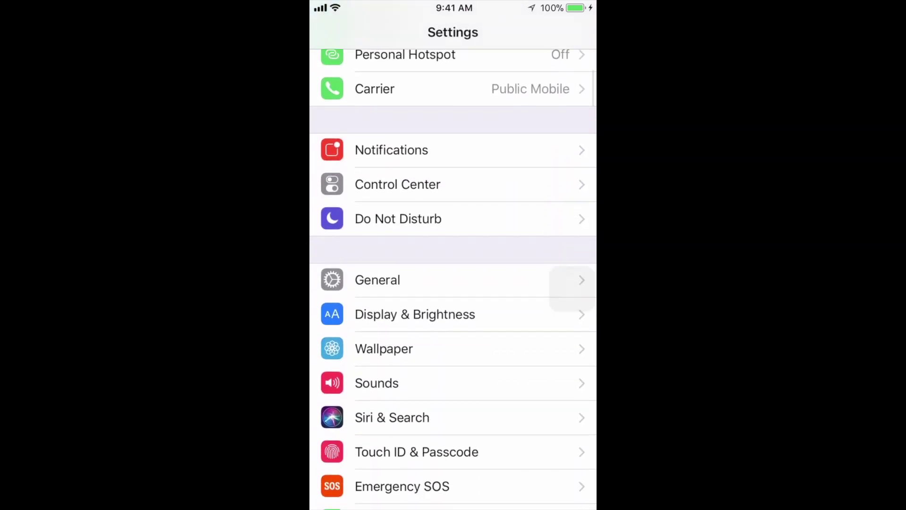
scroll(453, 283, "down", 2)
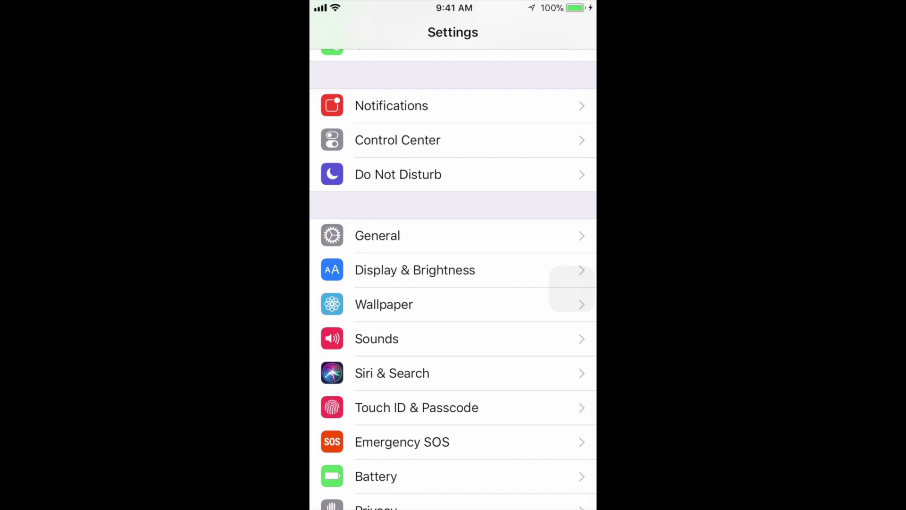
Open General > Software Update and start the iOS 11.0.2 Download and Install.
left_click(453, 235)
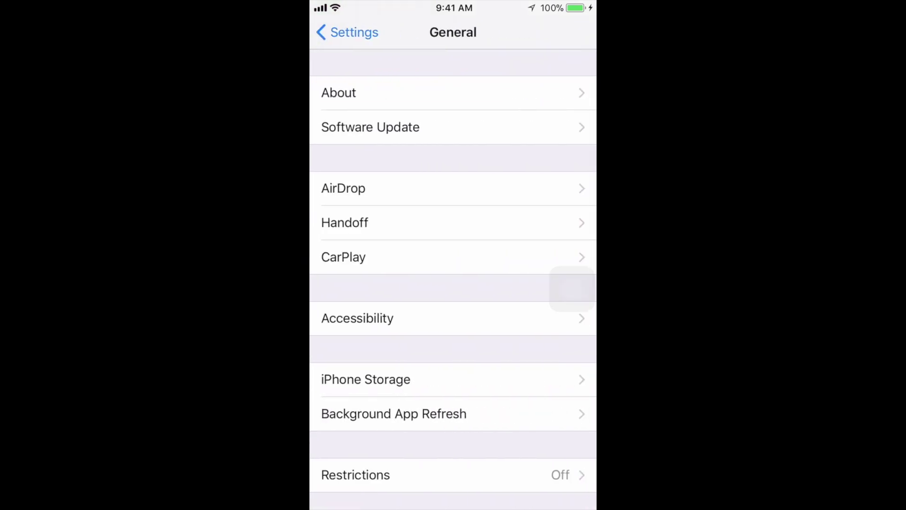
left_click(453, 127)
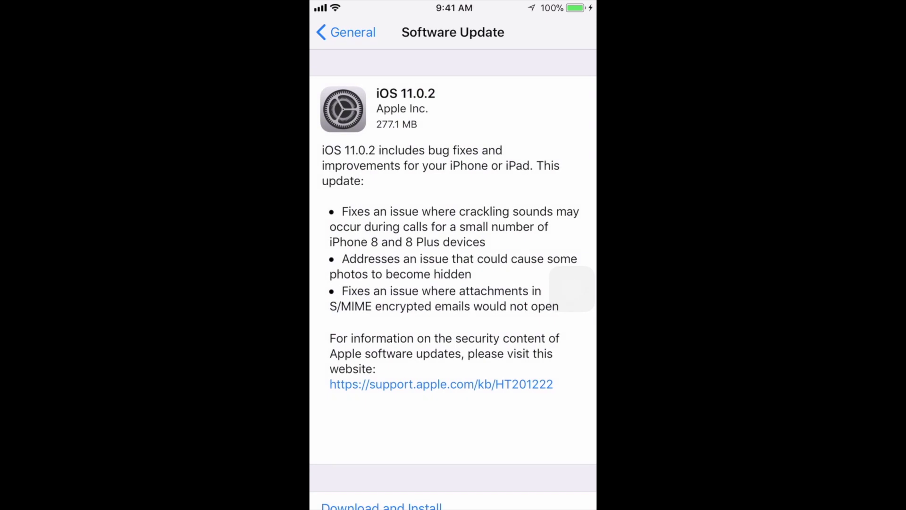
scroll(453, 283, "down", 2)
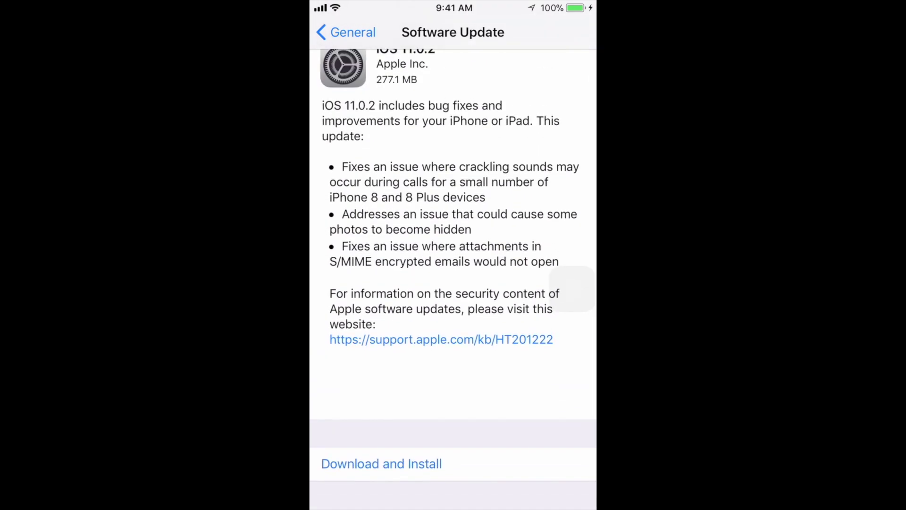
left_click(381, 463)
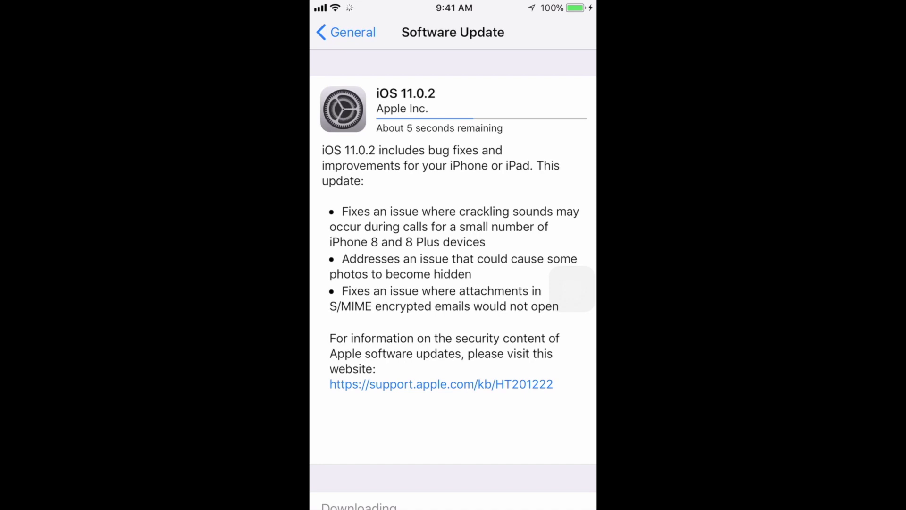
scroll(453, 255, "down", 2)
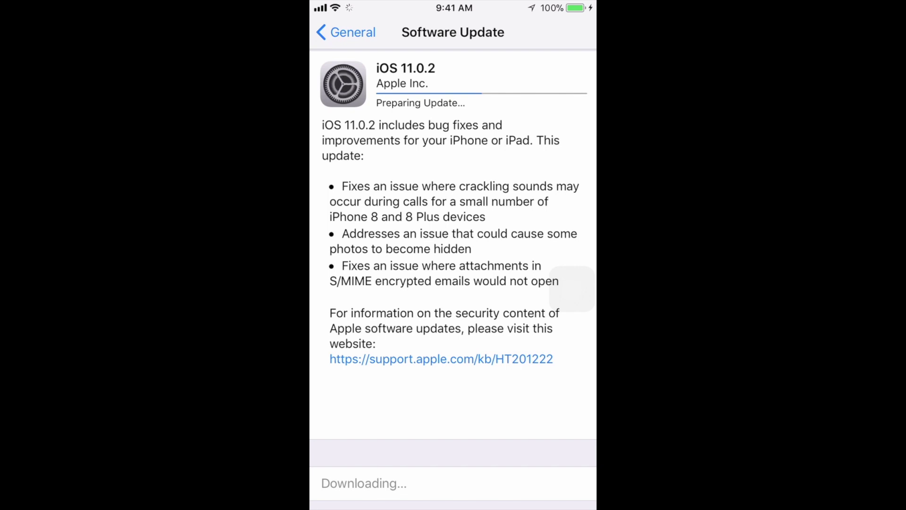
scroll(454, 255, "up", 2)
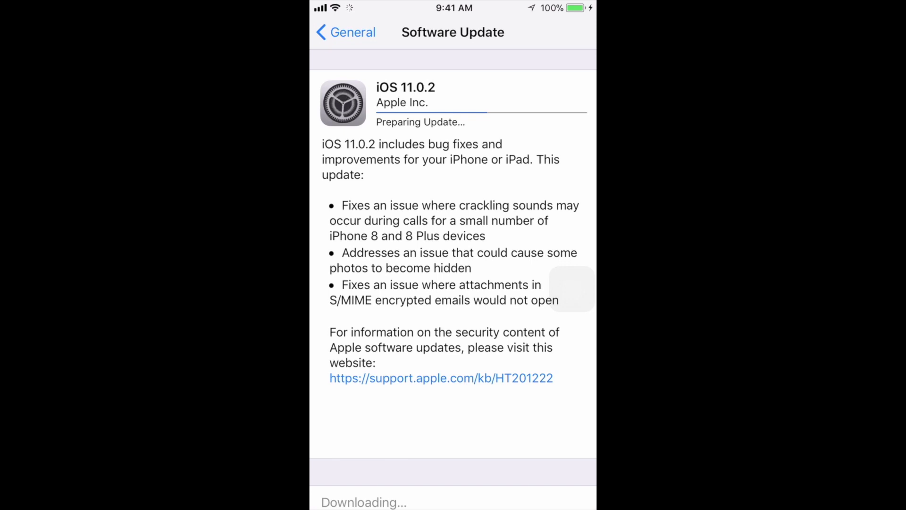
scroll(453, 283, "down", 1)
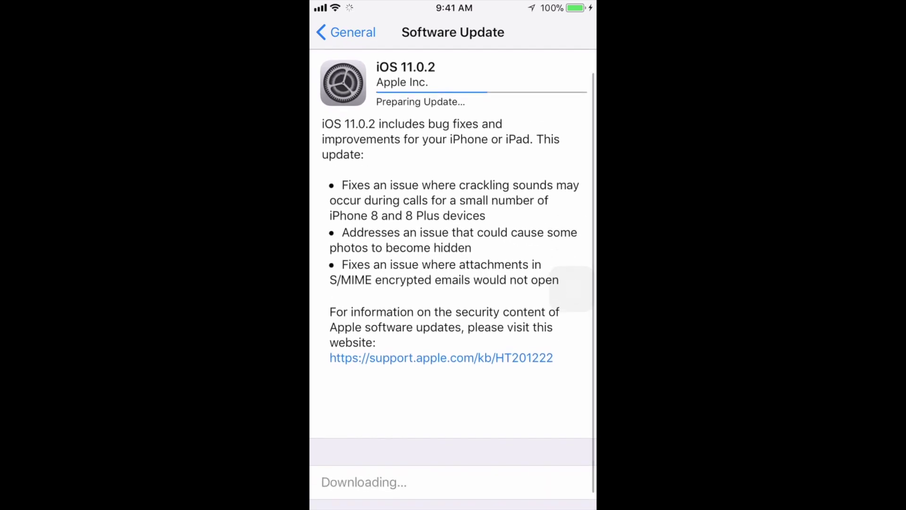